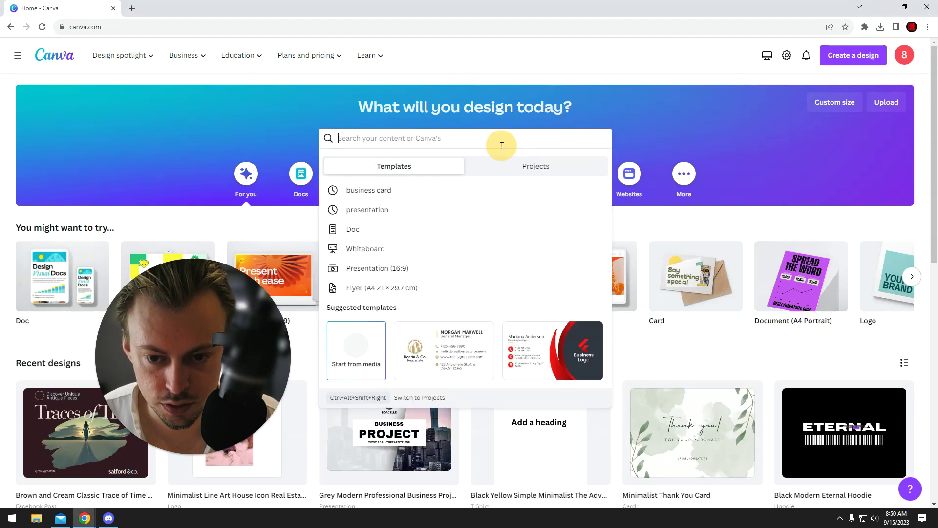
- Search for 'cerfiticate', browse the four certificate results, then go back to the home page
type("cerfiticate")
key("Return")
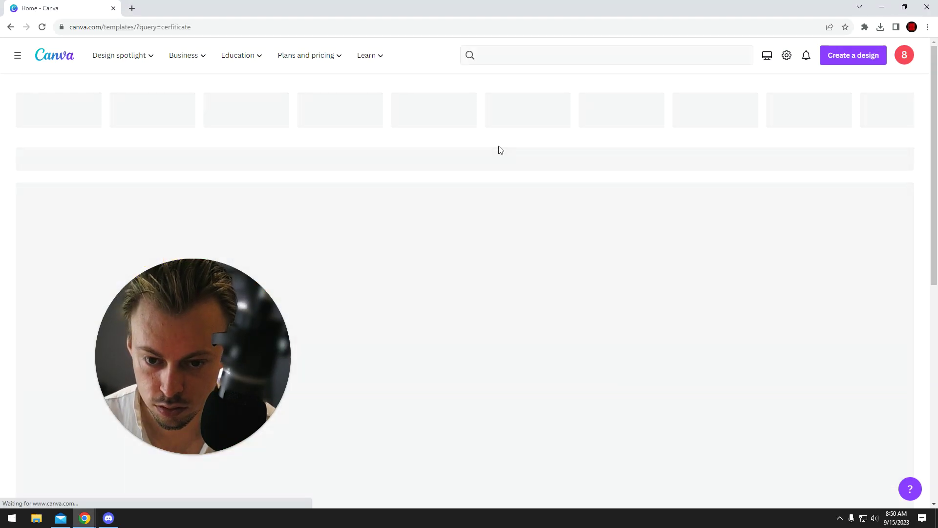
scroll(411, 269, "down", 4)
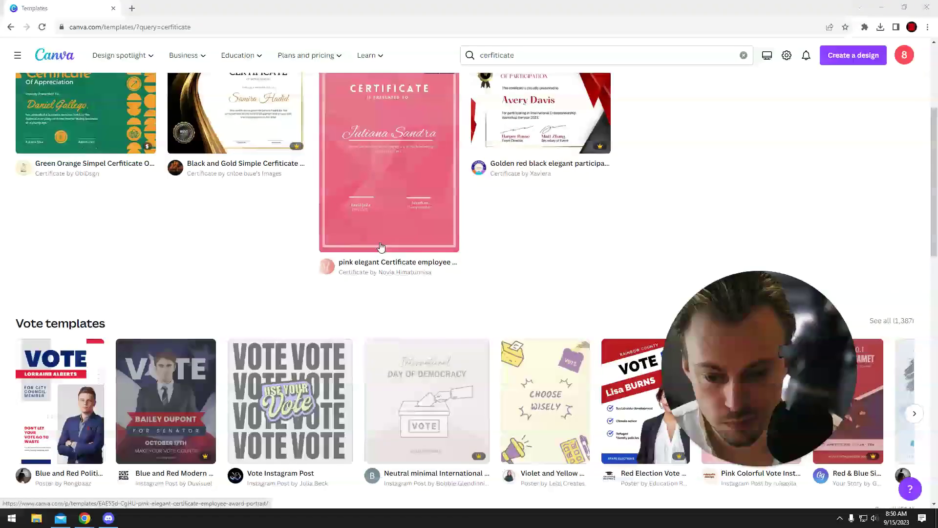
scroll(391, 259, "down", 3)
scroll(380, 248, "up", 5)
scroll(380, 248, "up", 2)
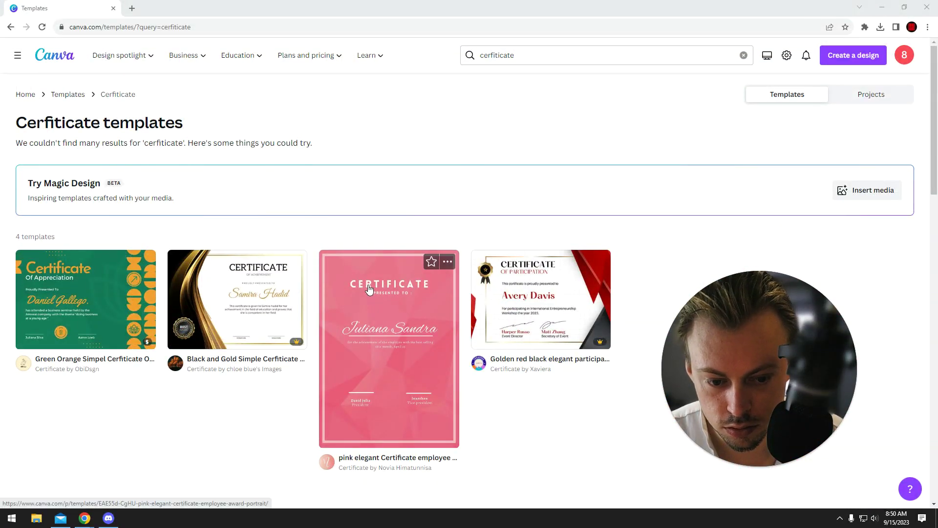
scroll(166, 321, "down", 9)
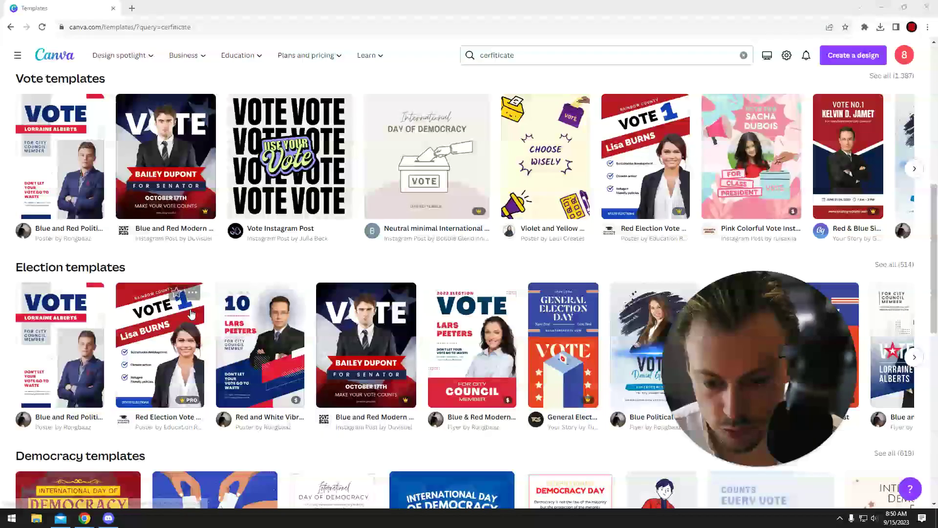
scroll(162, 186, "up", 5)
left_click(54, 55)
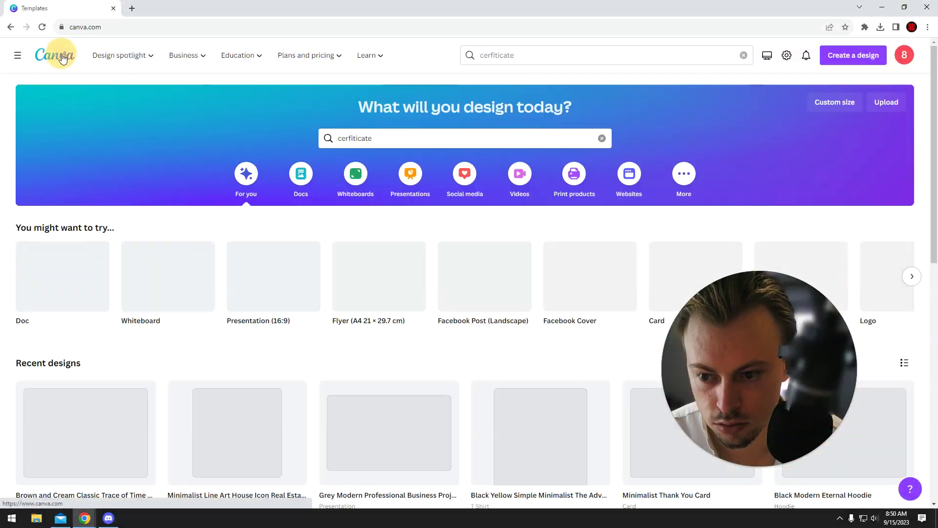
- Go to the Certificate template category and browse its templates
left_click(420, 136)
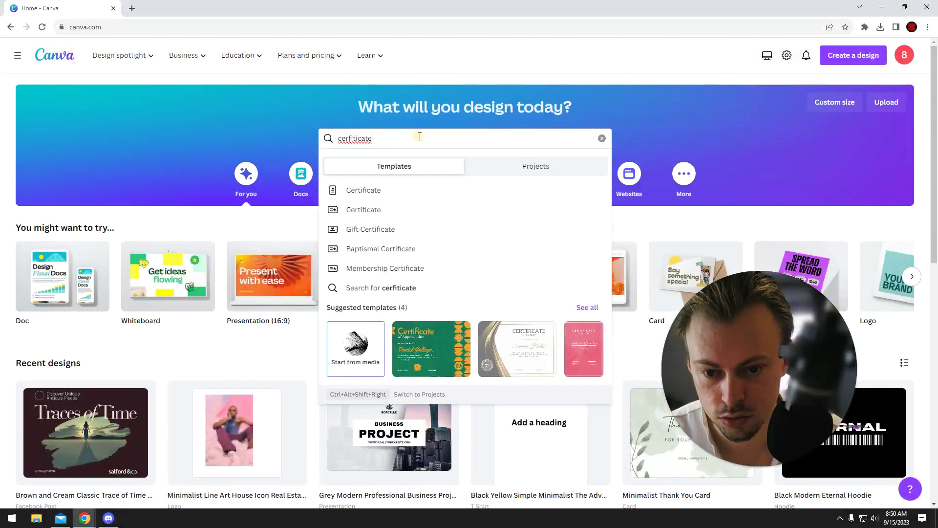
left_click(374, 194)
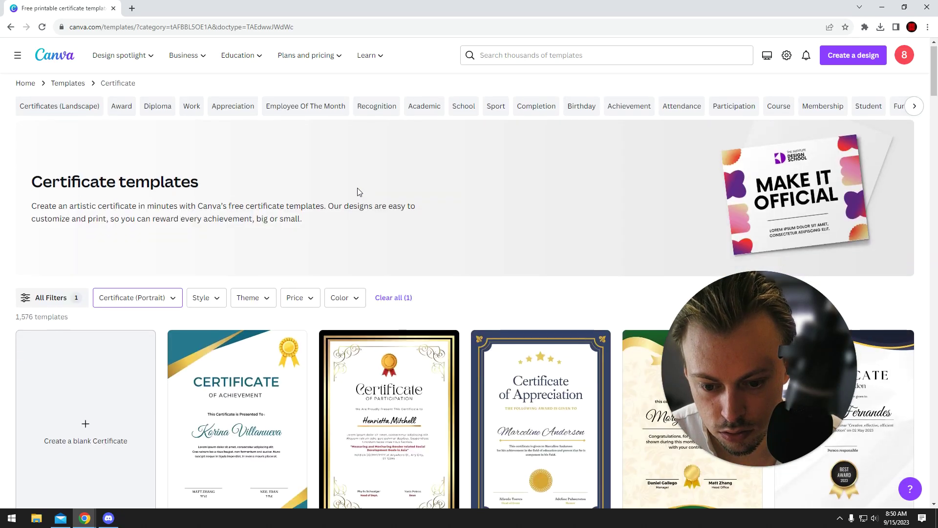
scroll(356, 192, "down", 5)
scroll(342, 189, "down", 4)
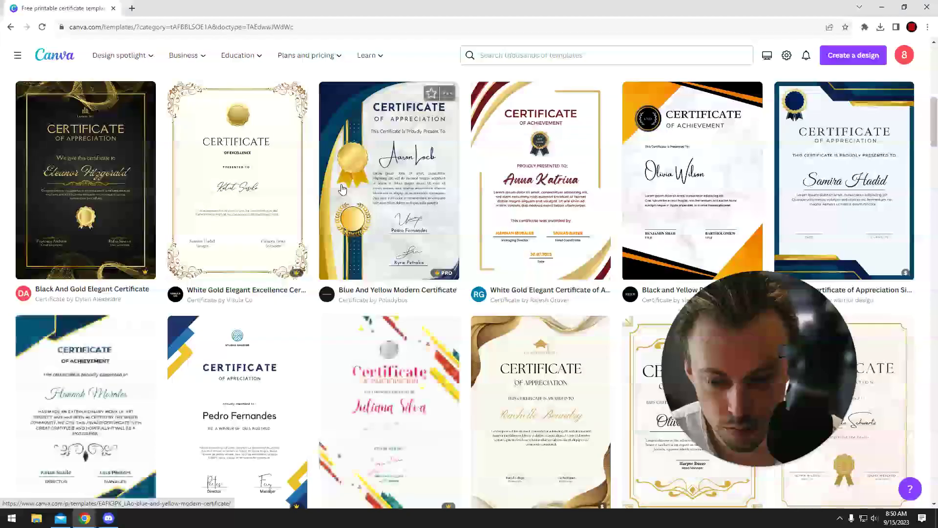
scroll(291, 211, "up", 8)
- Filter the certificates to Free and preview the Modern Elegant Certificate of Appreciation template
left_click(73, 259)
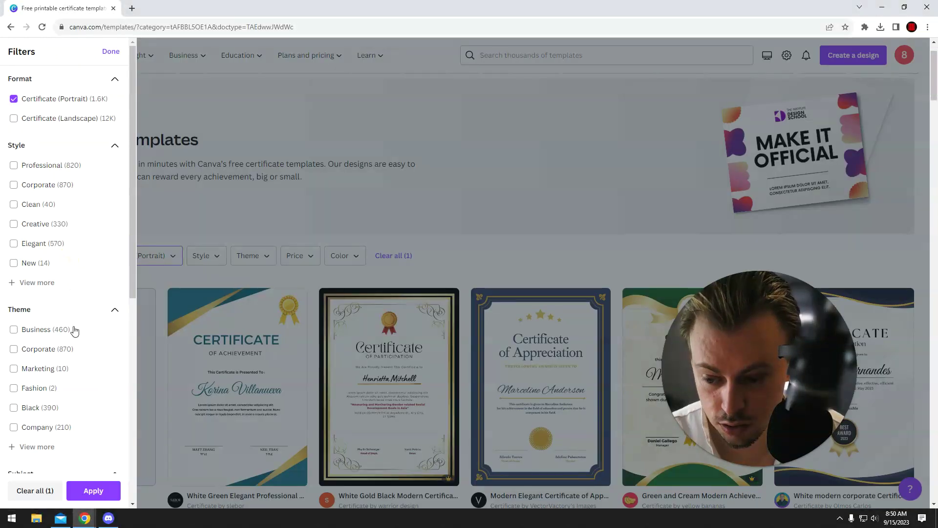
scroll(71, 342, "down", 8)
left_click(29, 335)
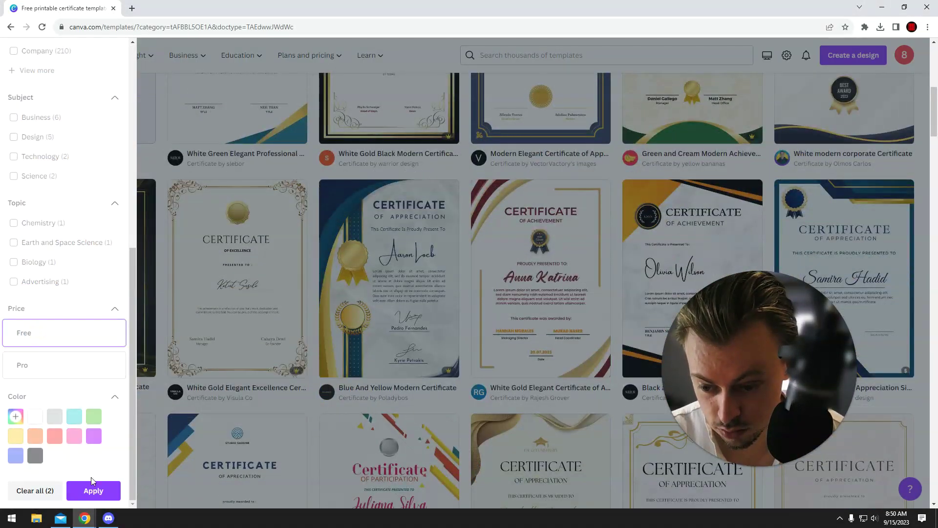
left_click(93, 490)
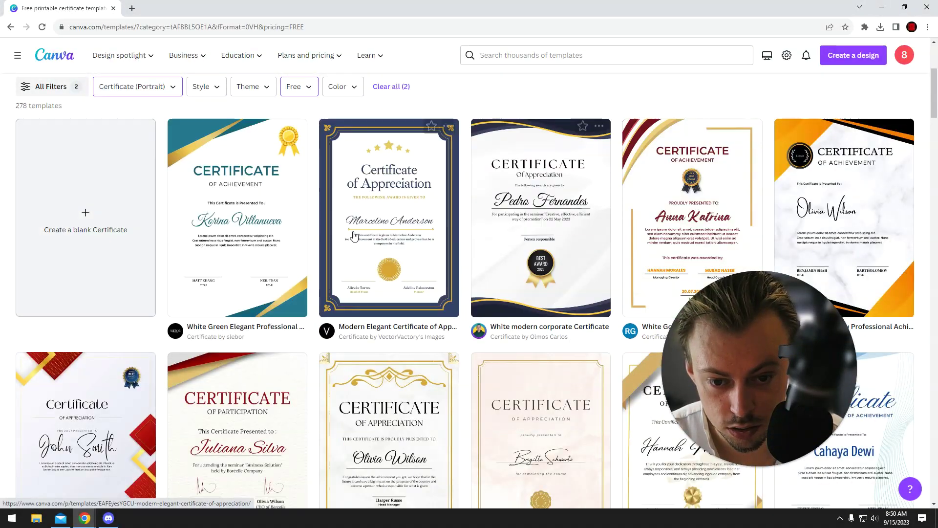
left_click(350, 263)
- Start a design from the template and set its download file type to PDF Print
left_click(663, 154)
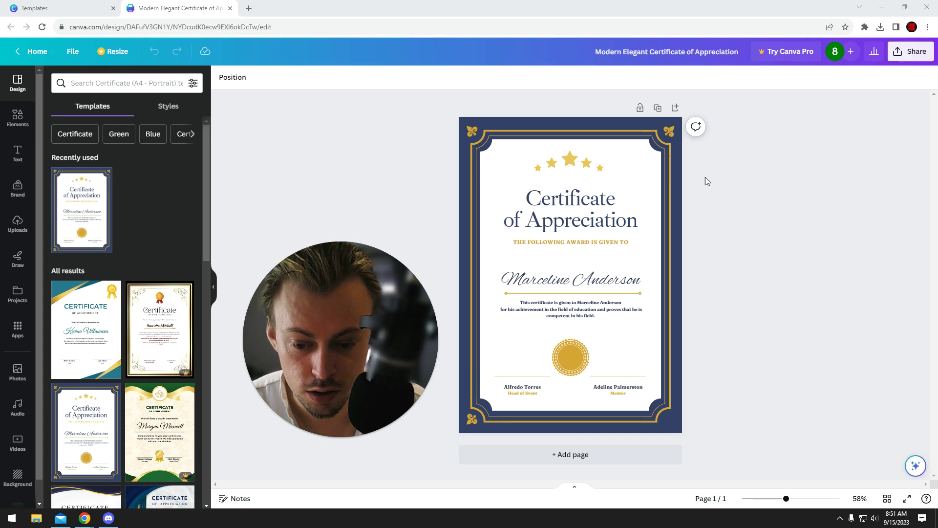
left_click(934, 53)
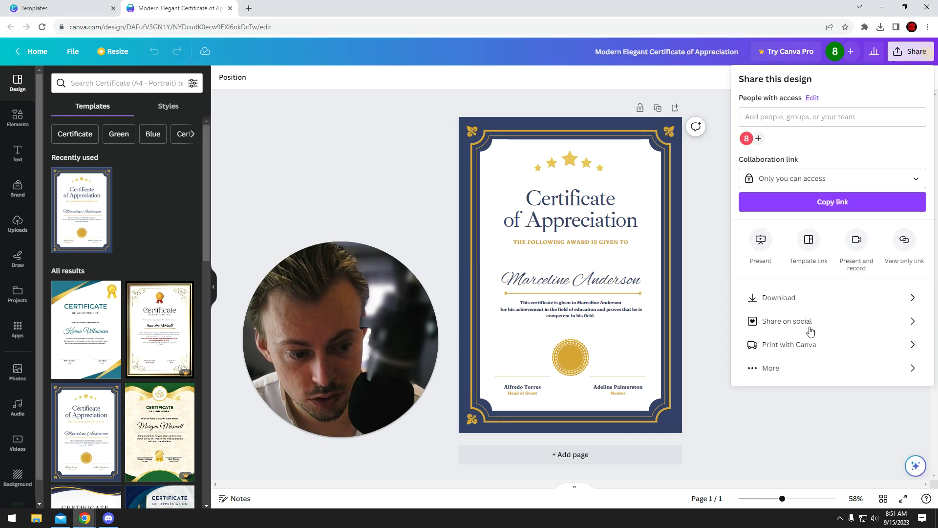
left_click(792, 299)
left_click(786, 123)
left_click(786, 244)
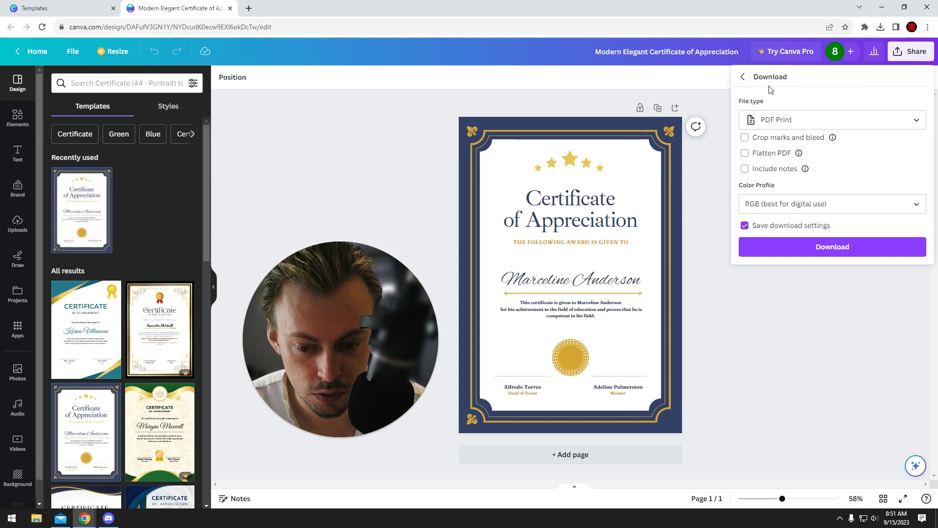
- Switch from Download to Print with Canva and browse the printable products list
left_click(741, 80)
left_click(783, 345)
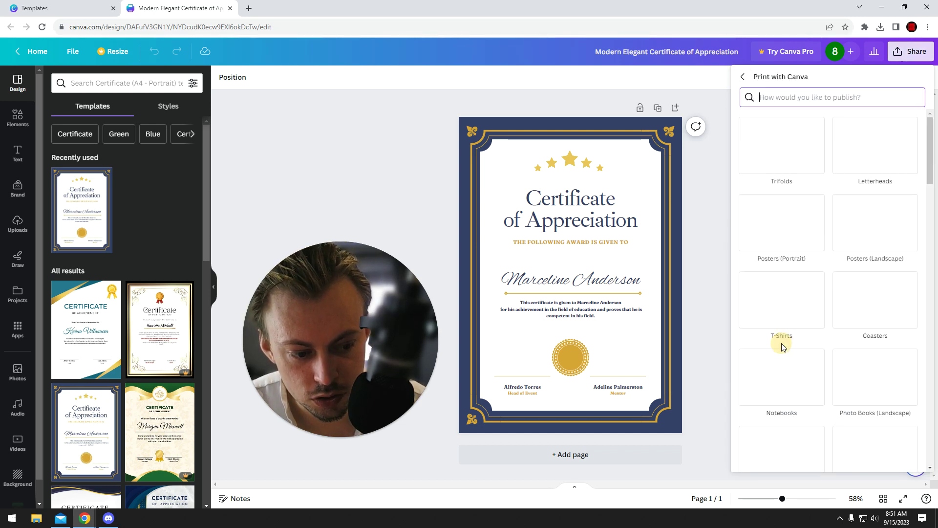
scroll(834, 284, "down", 5)
scroll(832, 284, "down", 6)
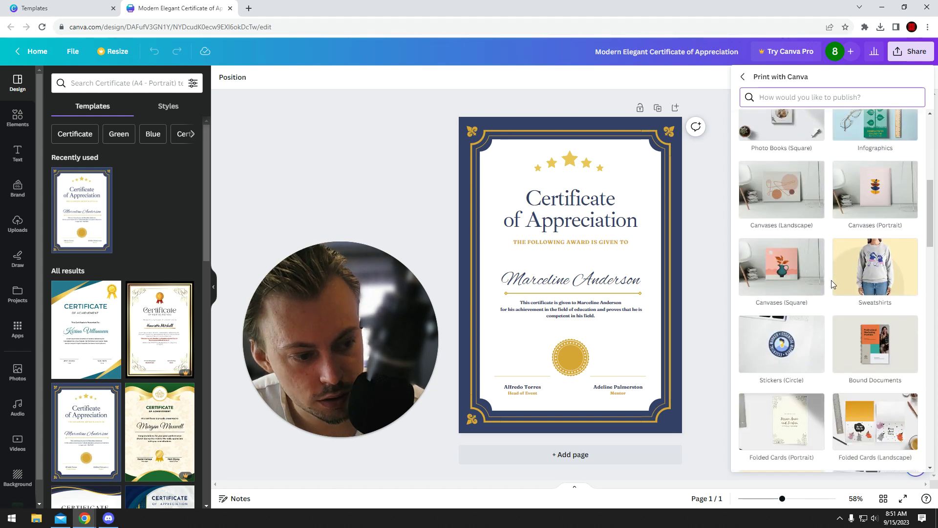
scroll(829, 284, "down", 8)
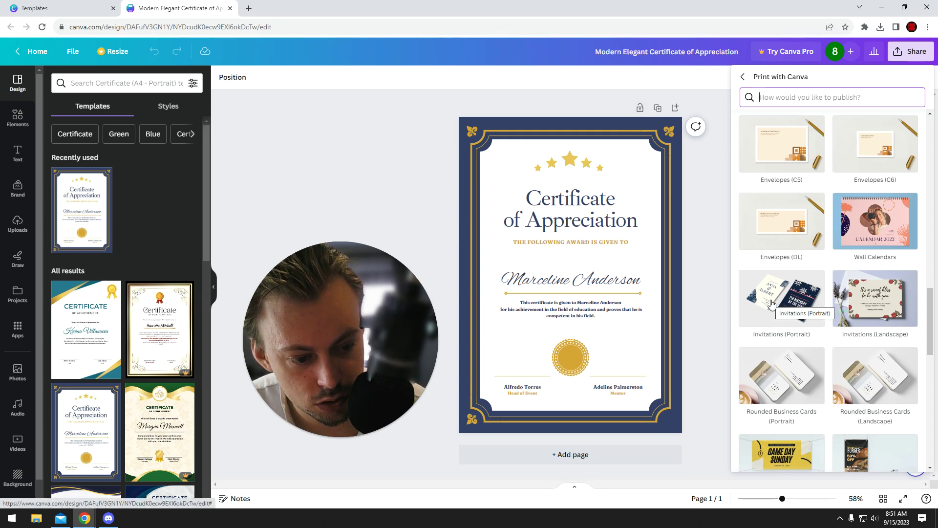
scroll(779, 299, "down", 15)
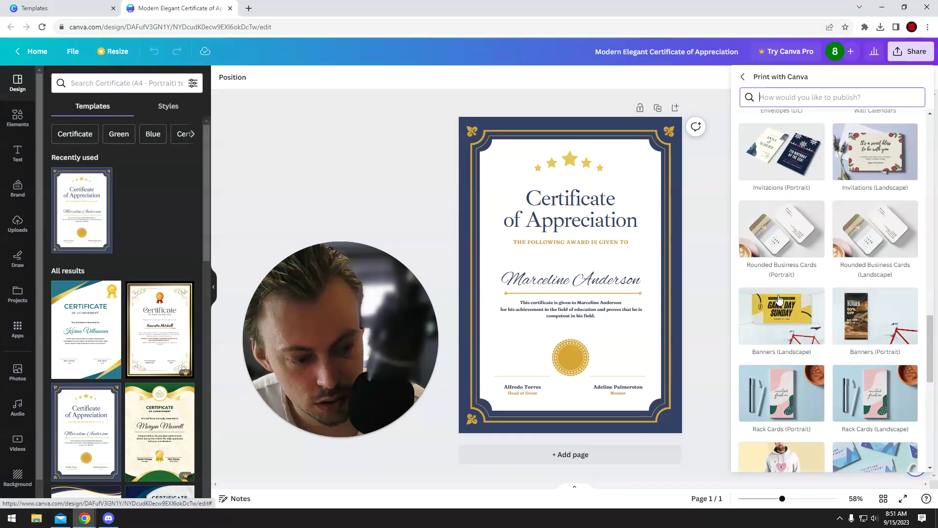
scroll(876, 274, "down", 3)
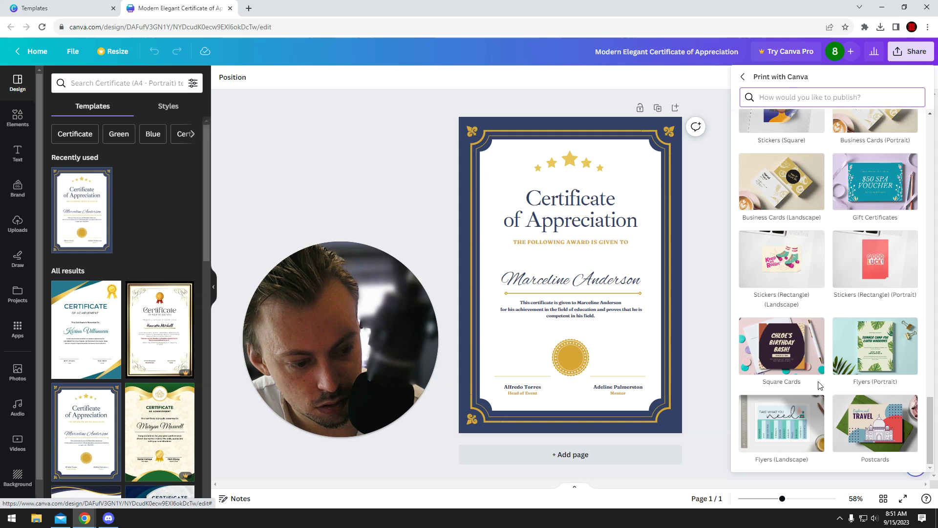
scroll(880, 361, "up", 10)
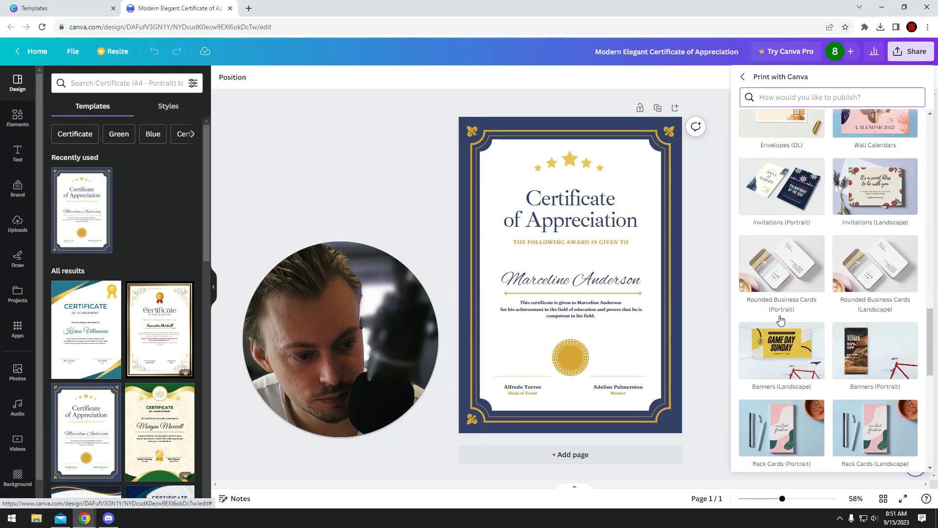
- Open a portrait Invitations print order, view its enlarged mockup, then enter 'a4 size in cm' in a new tab
left_click(783, 341)
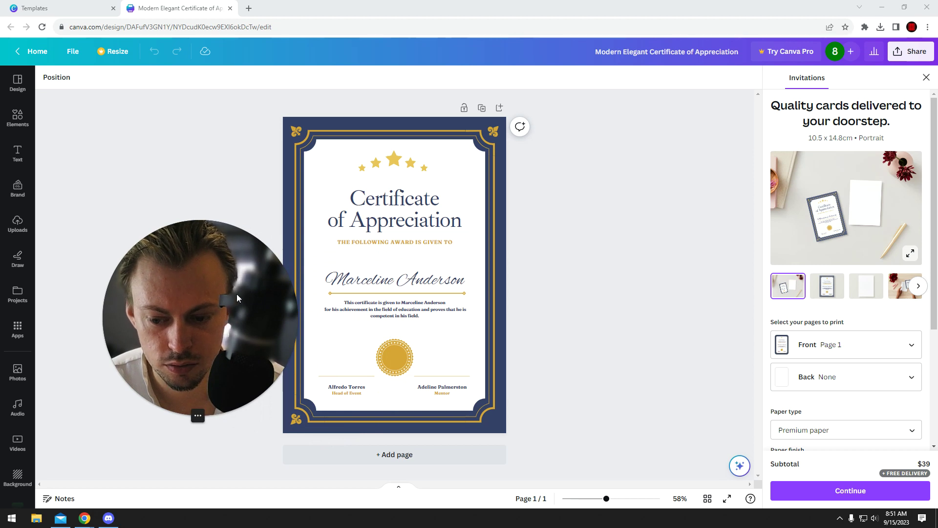
scroll(782, 330, "down", 2)
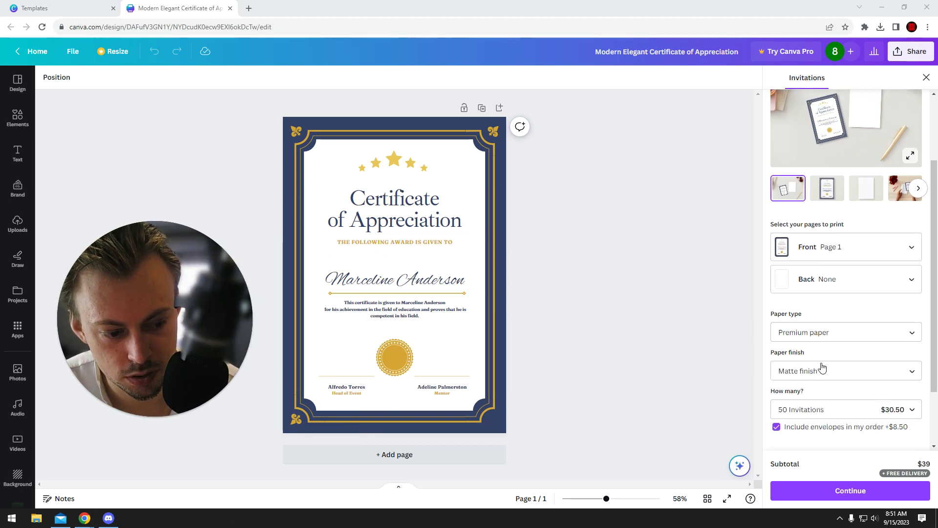
scroll(813, 320, "up", 2)
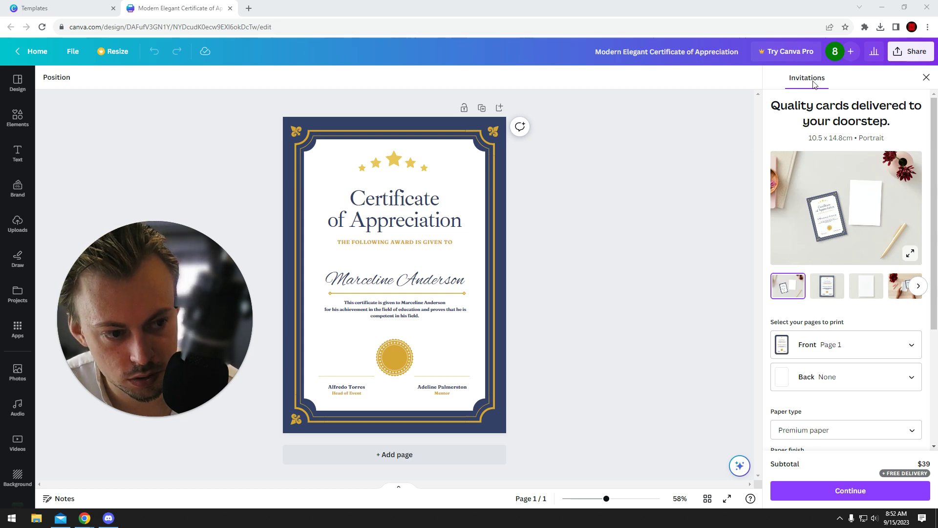
left_click(775, 259)
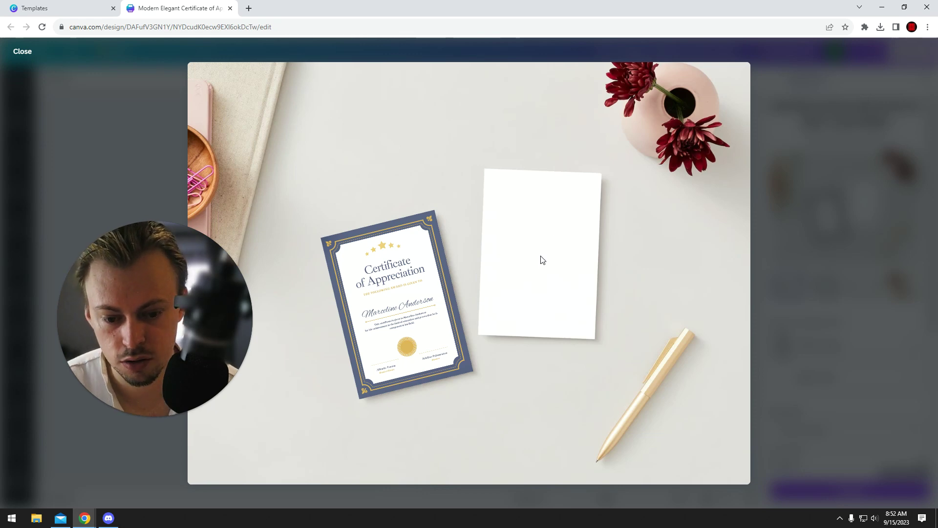
left_click(822, 178)
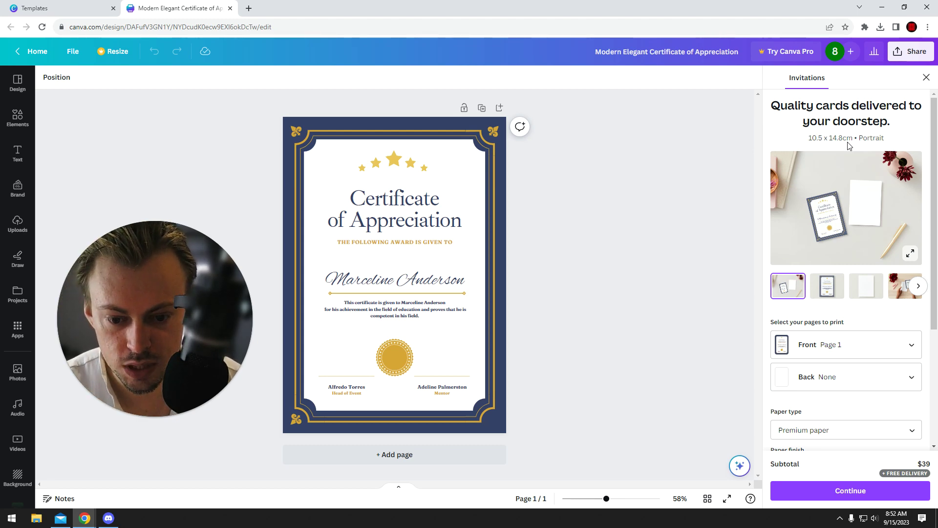
left_click(249, 8)
type("a4 size in cm")
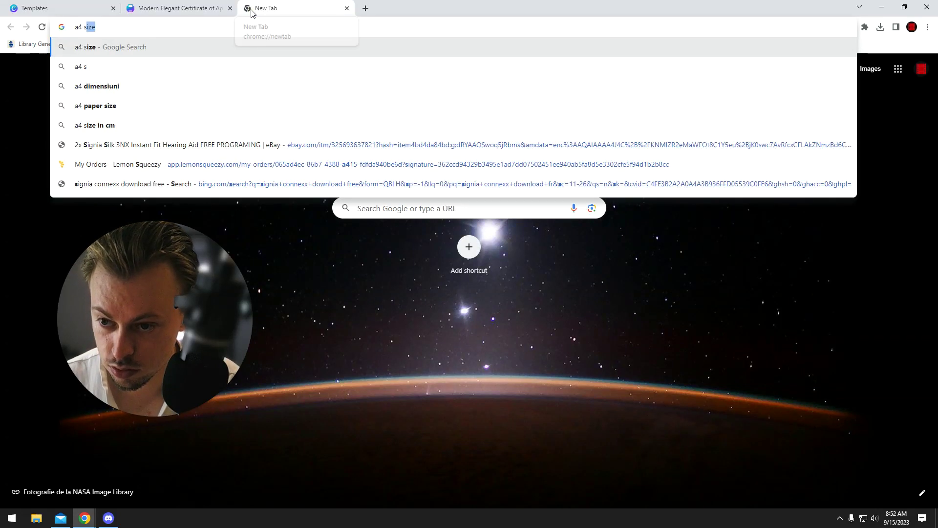
- Find the A4 size on Google as 21 x 29.7 cm, then return to the Canva tab
key("Return")
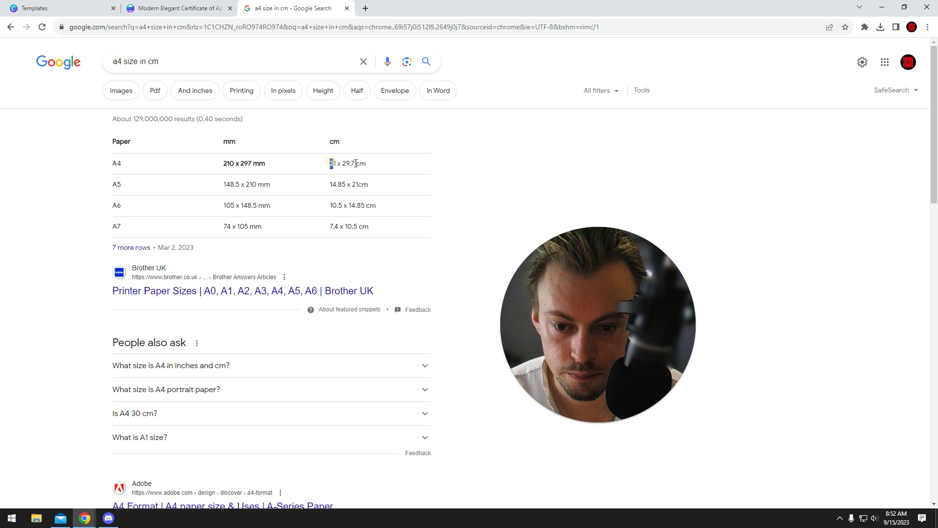
left_click_drag(329, 163, 398, 166)
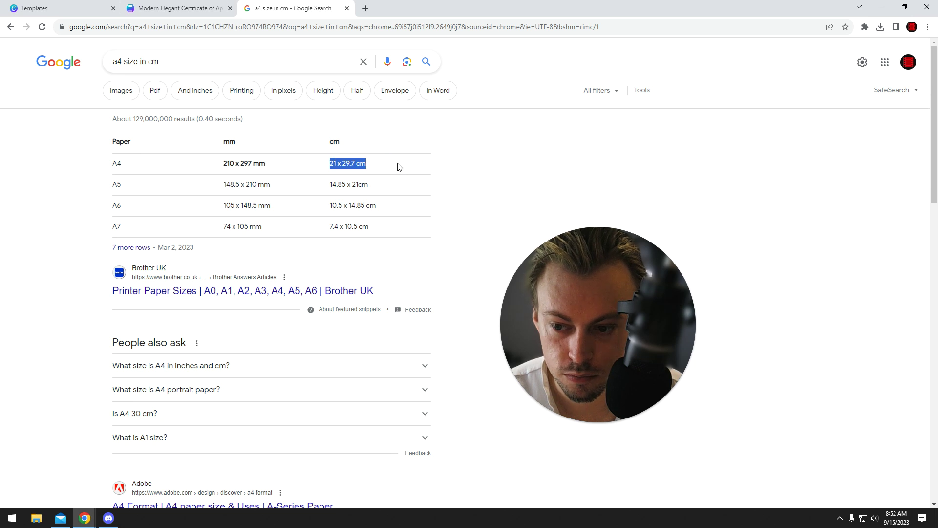
left_click(384, 190)
left_click_drag(386, 206, 113, 205)
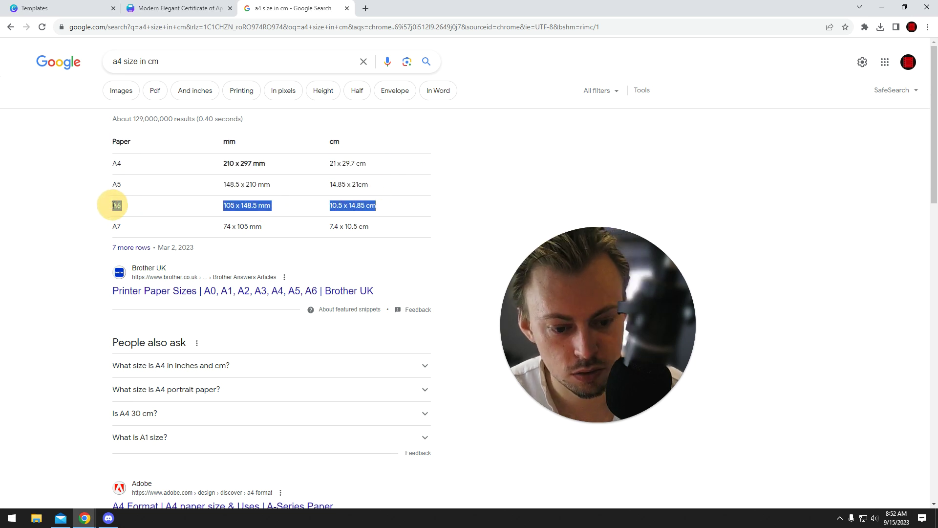
left_click(185, 8)
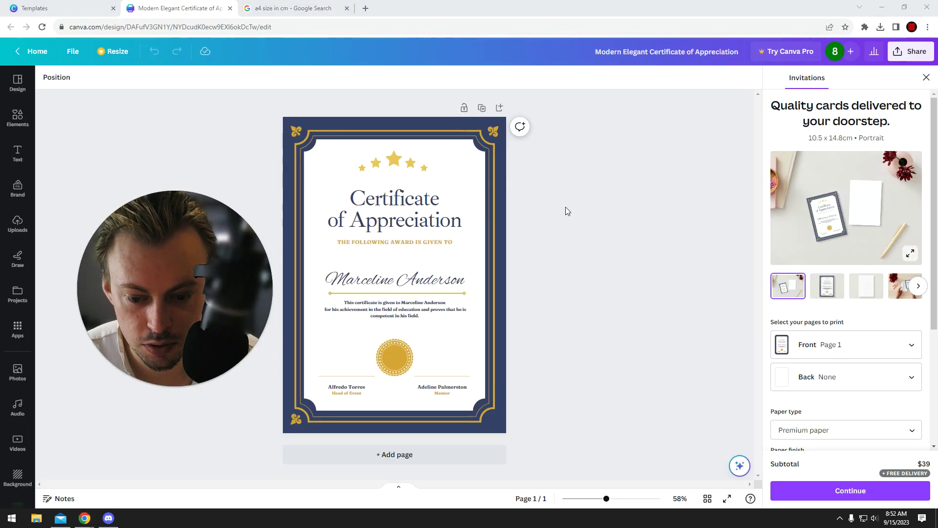
- Replace the Invitations order with a Letterheads print order and resize the design to 21 x 29.7 cm
scroll(829, 315, "down", 3)
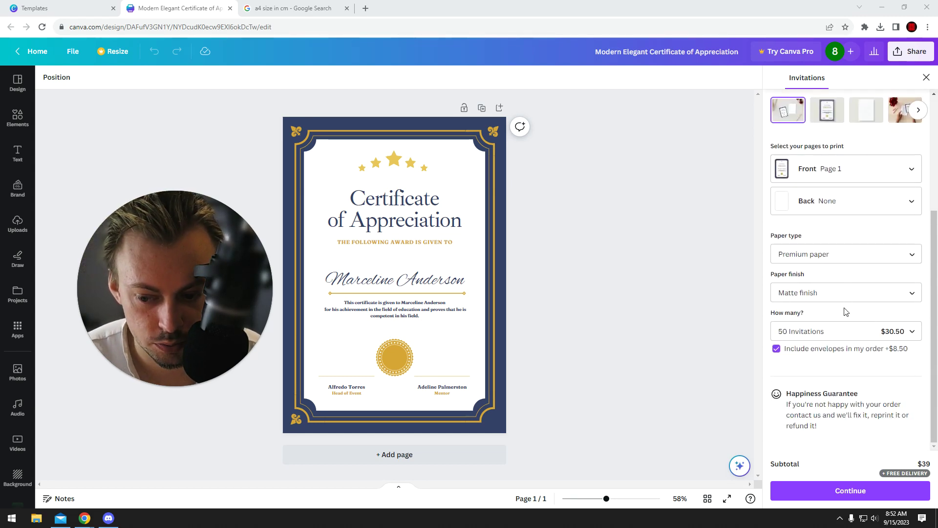
scroll(847, 311, "up", 3)
left_click(926, 77)
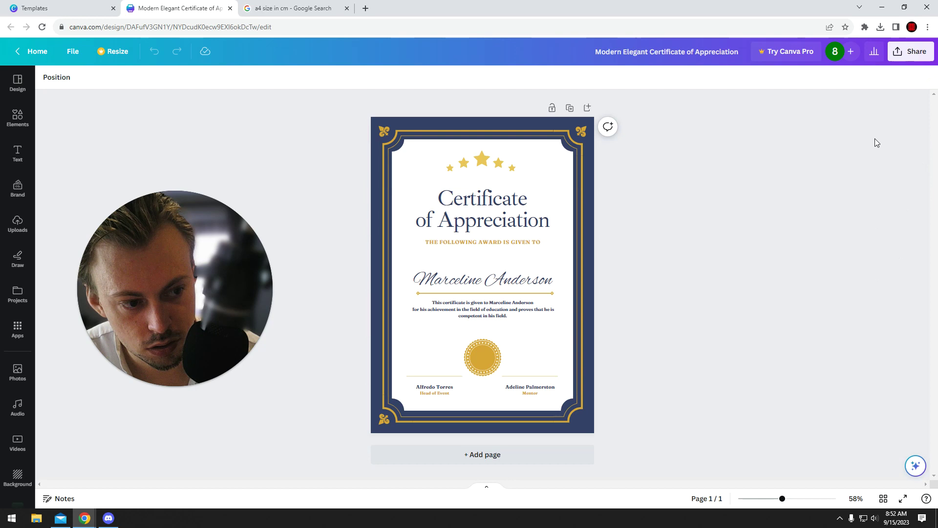
left_click(912, 51)
left_click(806, 345)
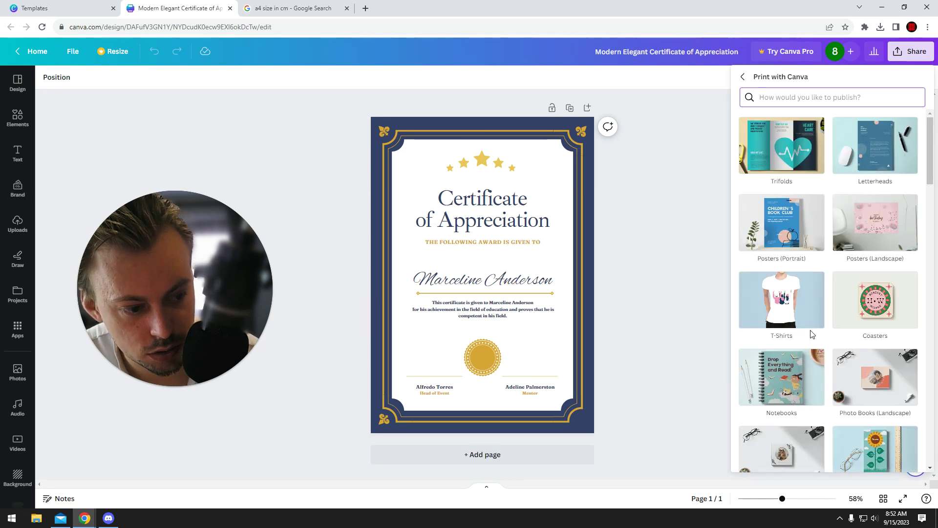
left_click(887, 169)
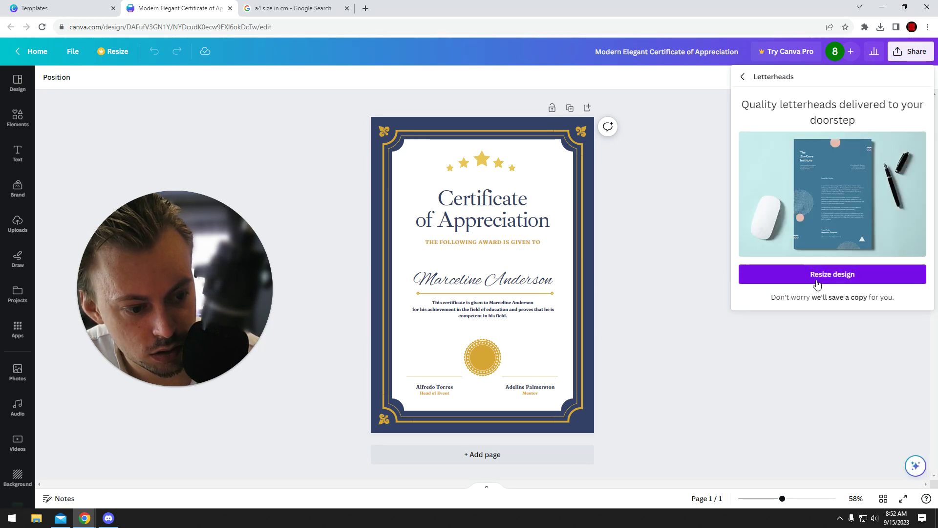
left_click(817, 279)
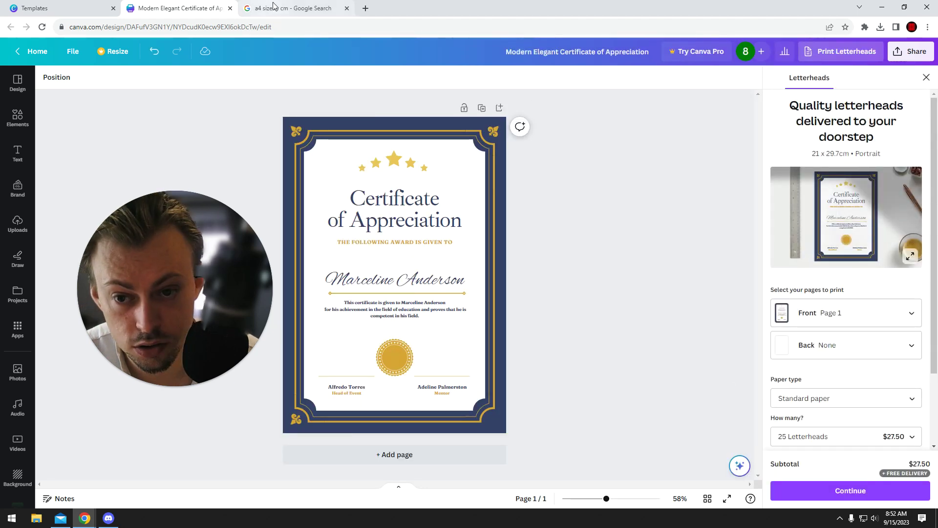
left_click(293, 8)
triple_click(352, 158)
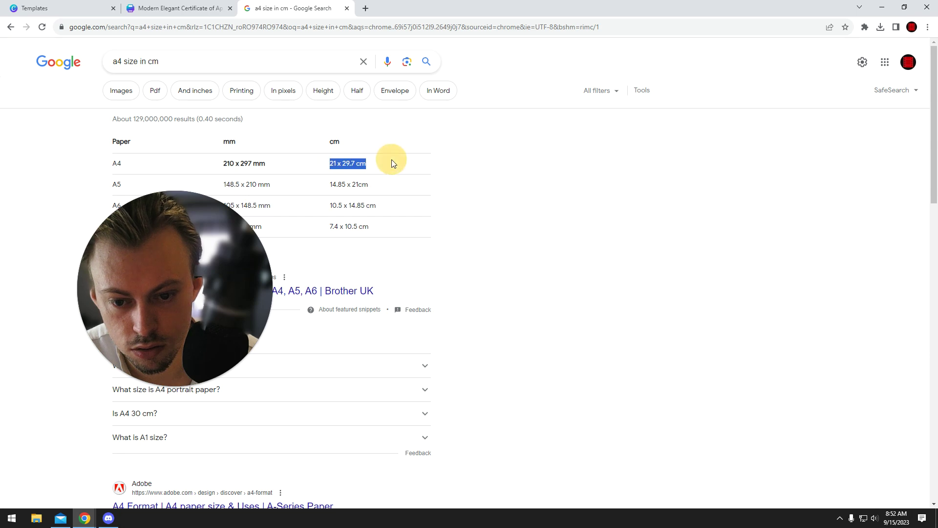
left_click(178, 9)
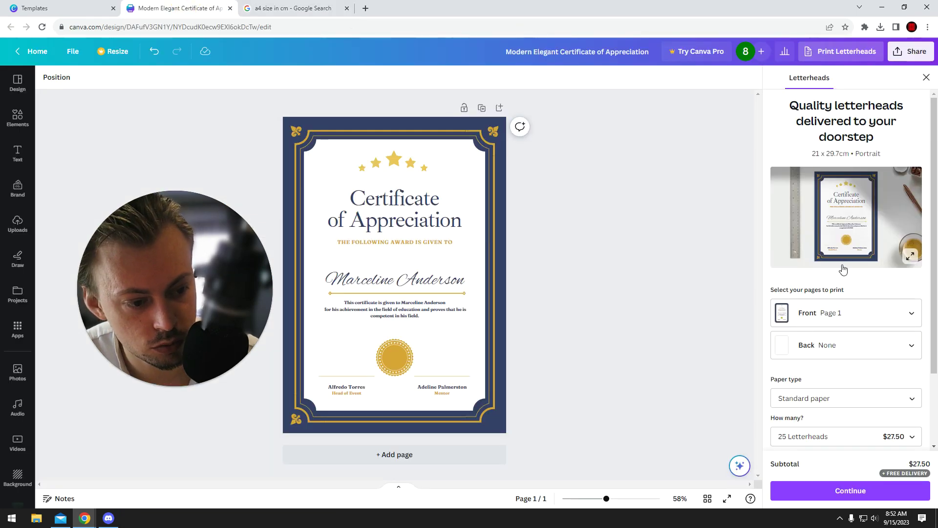
left_click(910, 255)
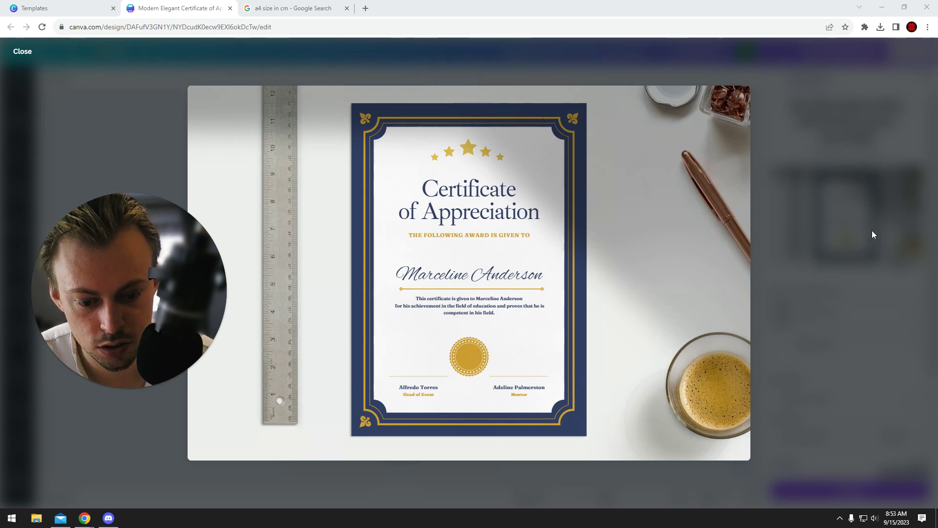
left_click(828, 222)
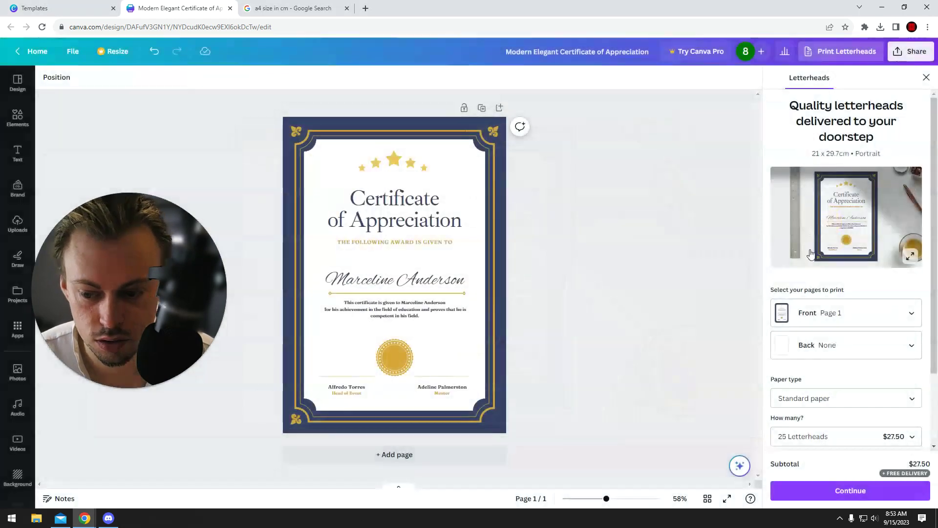
- Review the letterhead Back page and quantity options, leaving no back page
scroll(831, 318, "down", 2)
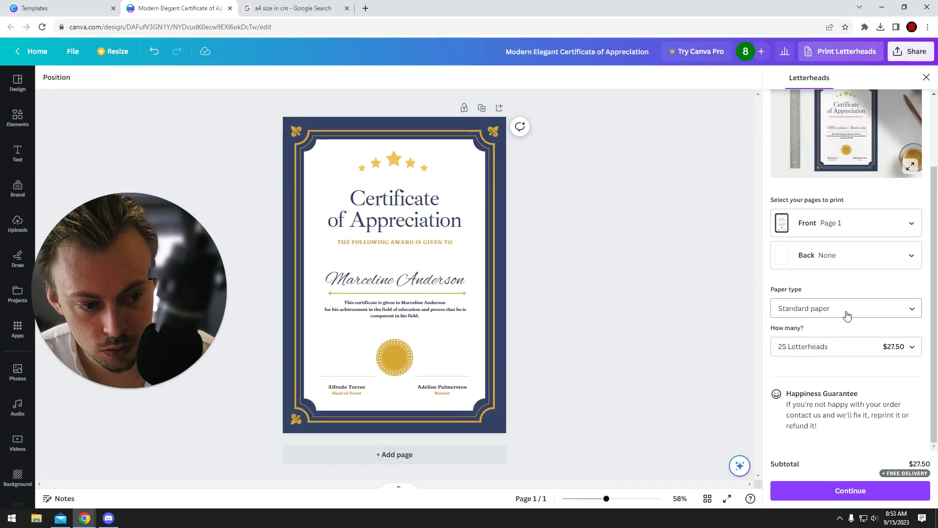
left_click(821, 261)
left_click(811, 196)
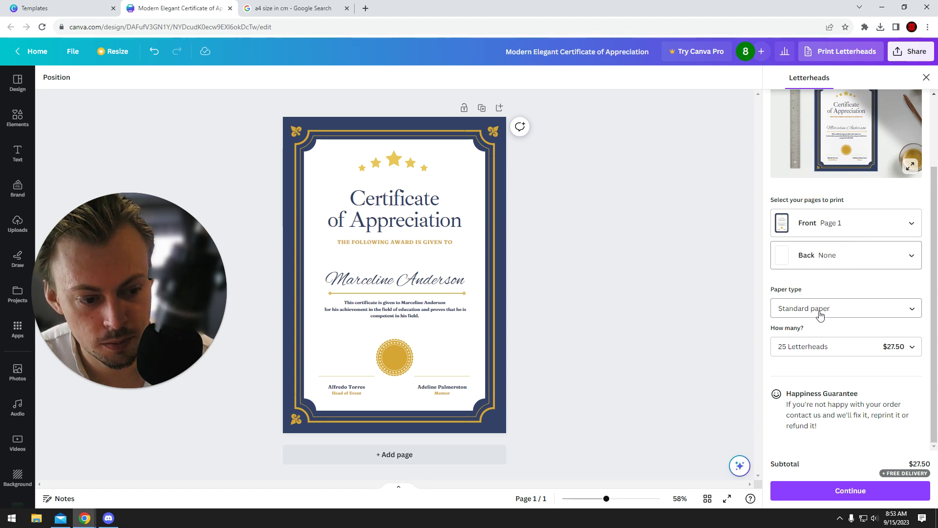
left_click(818, 348)
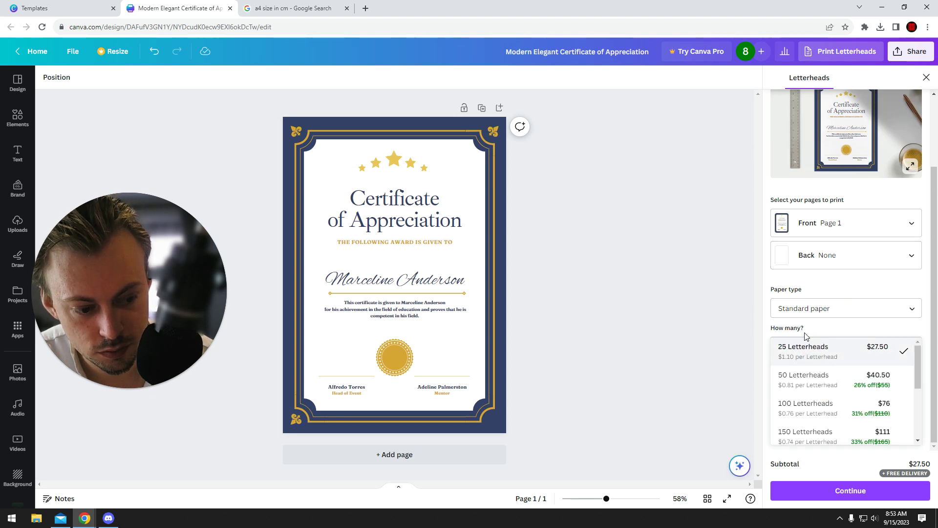
left_click(842, 333)
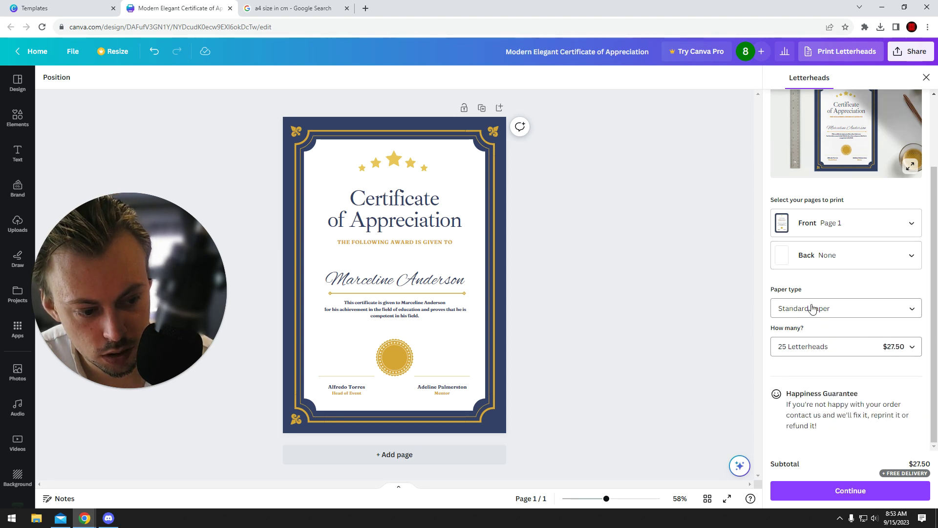
left_click(814, 351)
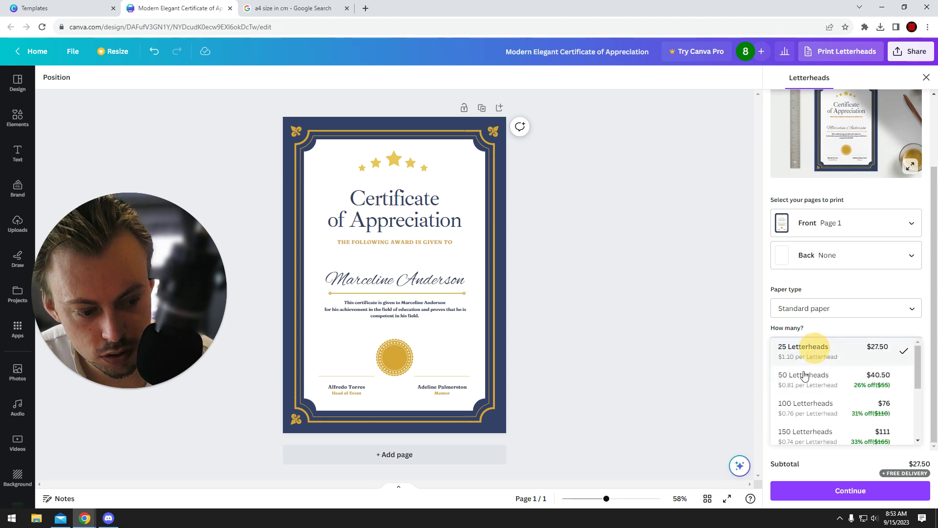
left_click(830, 325)
- Delete the recipient's name from the certificate and keep 25 Letterheads at $27.50
left_click(391, 285)
key("Delete")
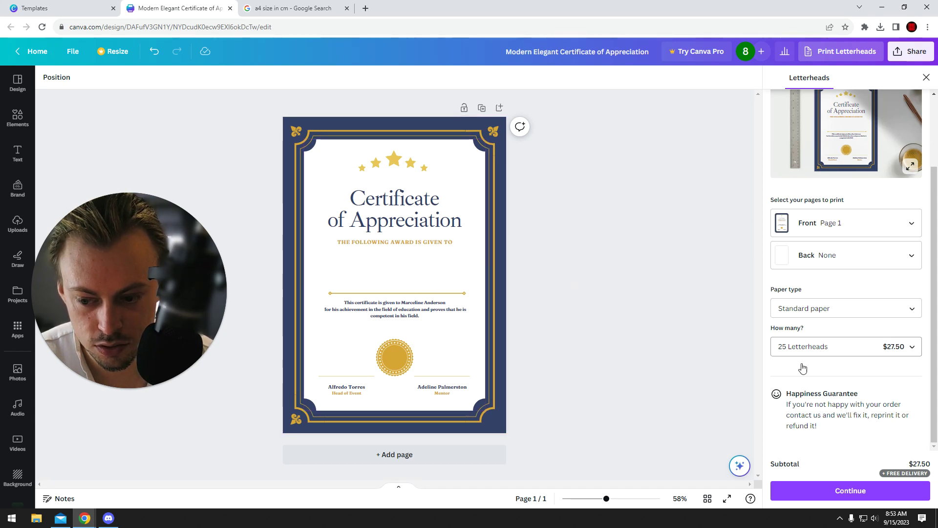
left_click(802, 347)
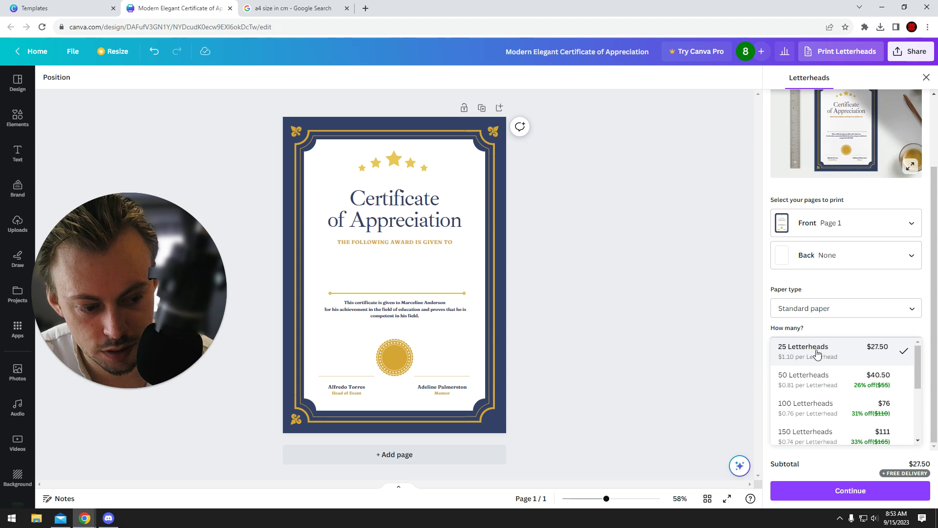
left_click(826, 332)
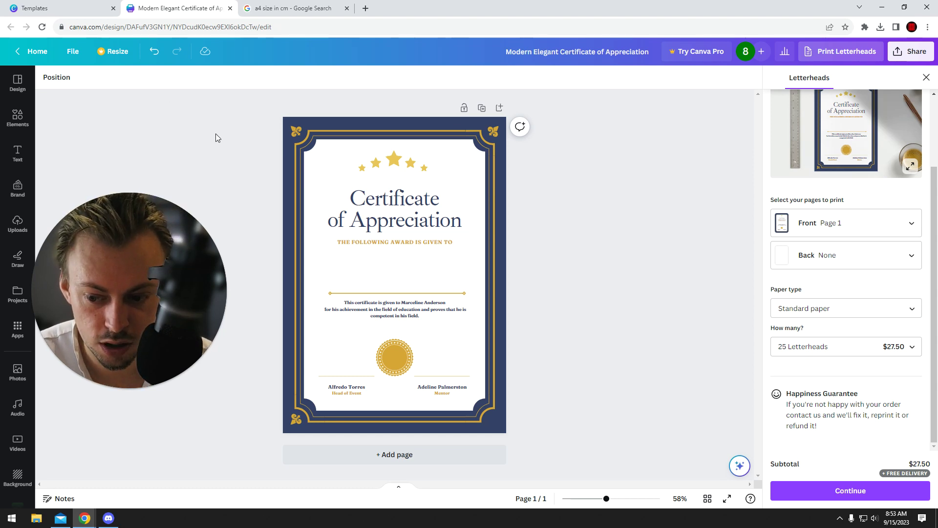
- Close the certificate design tab and return to the top of the free portrait certificate templates
key("ctrl+w")
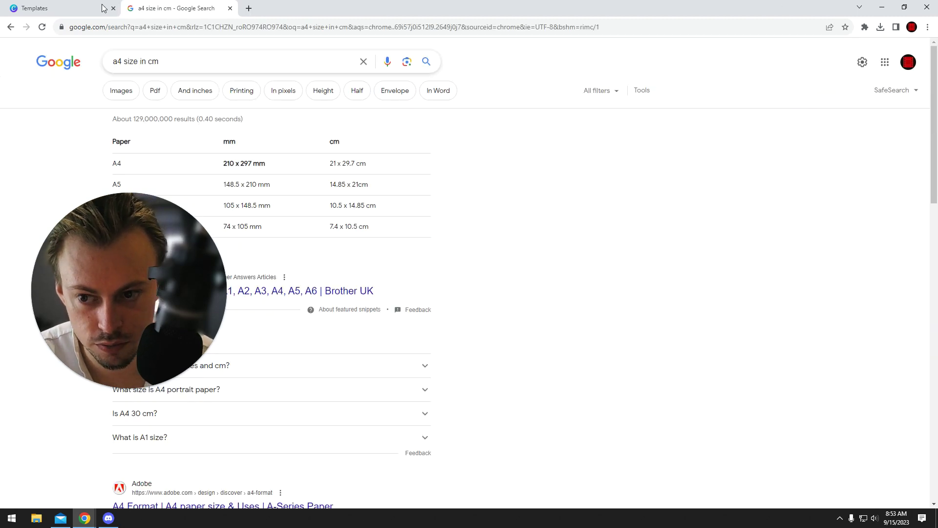
left_click(85, 129)
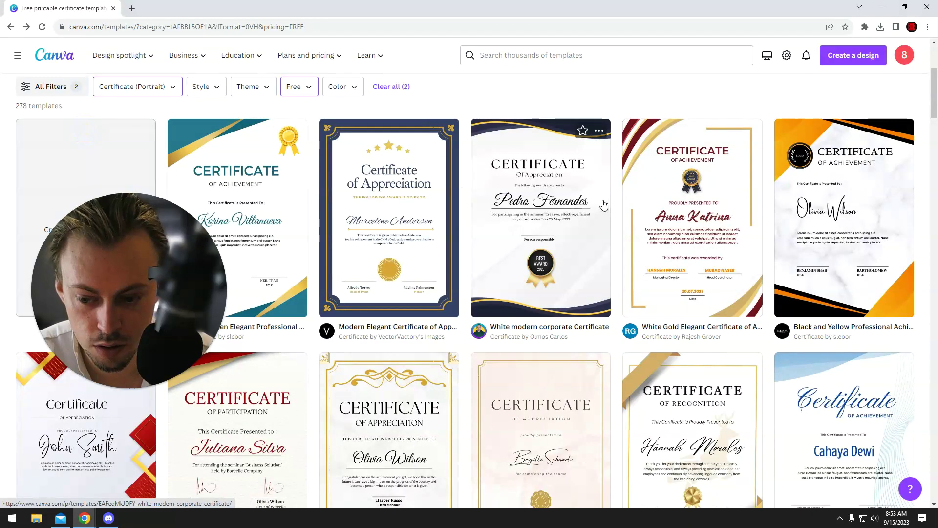
scroll(762, 419, "up", 5)
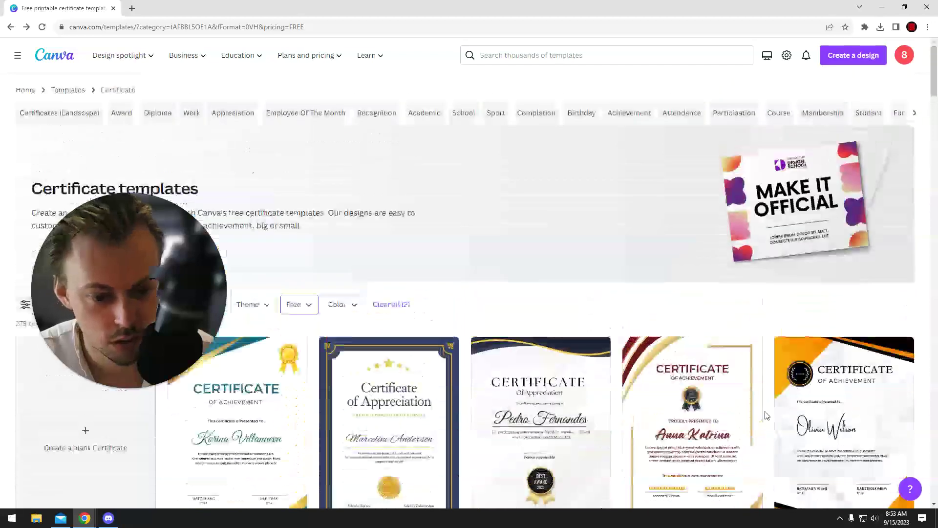